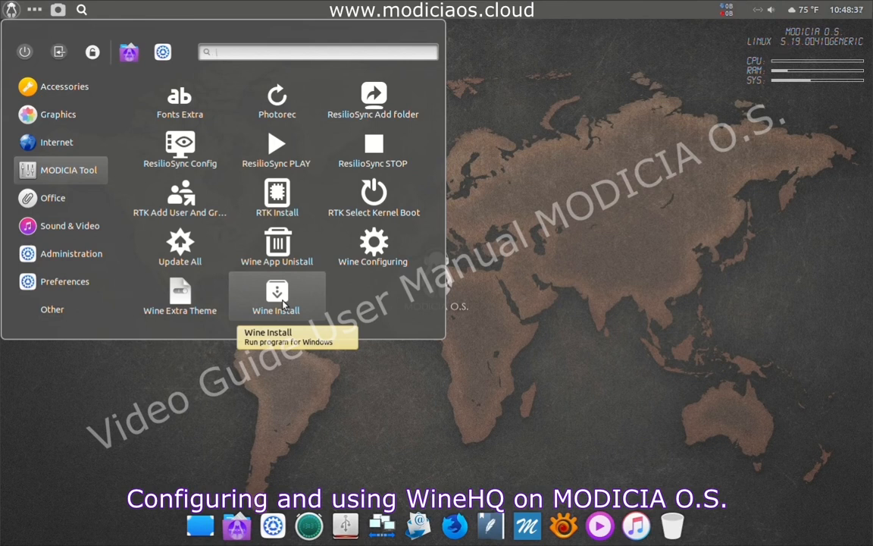
Run the Wine Install tool and authorise it with the account's sudo password.
left_click(282, 303)
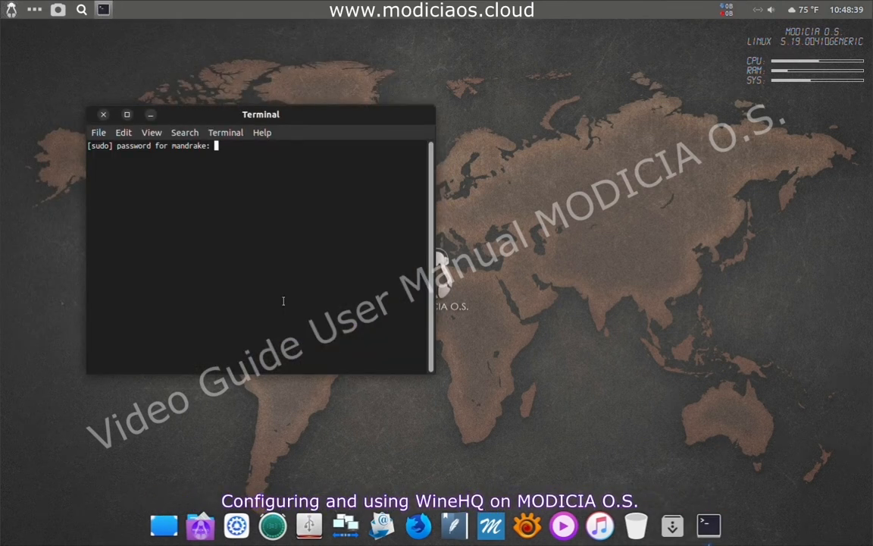
key("Return")
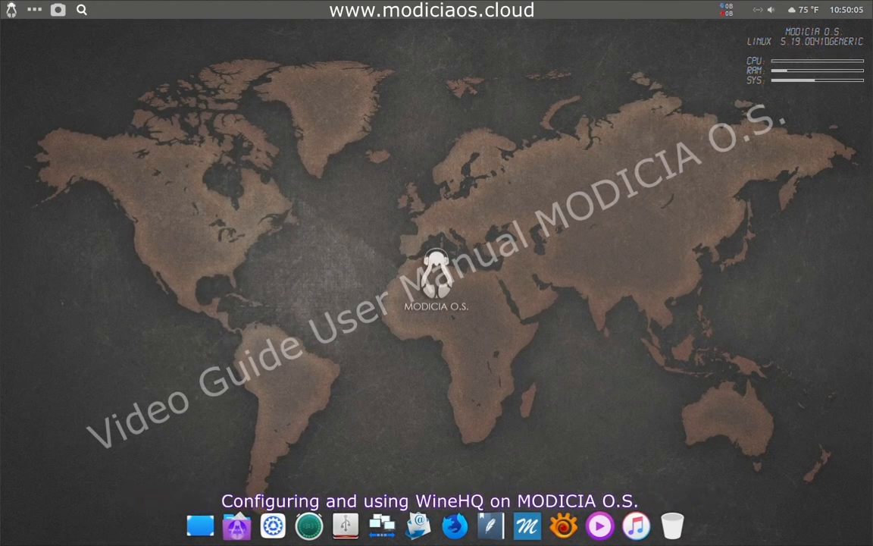
Launch Wine Configuring from the MODICIA tools and install the missing Wine Mono package.
left_click(11, 14)
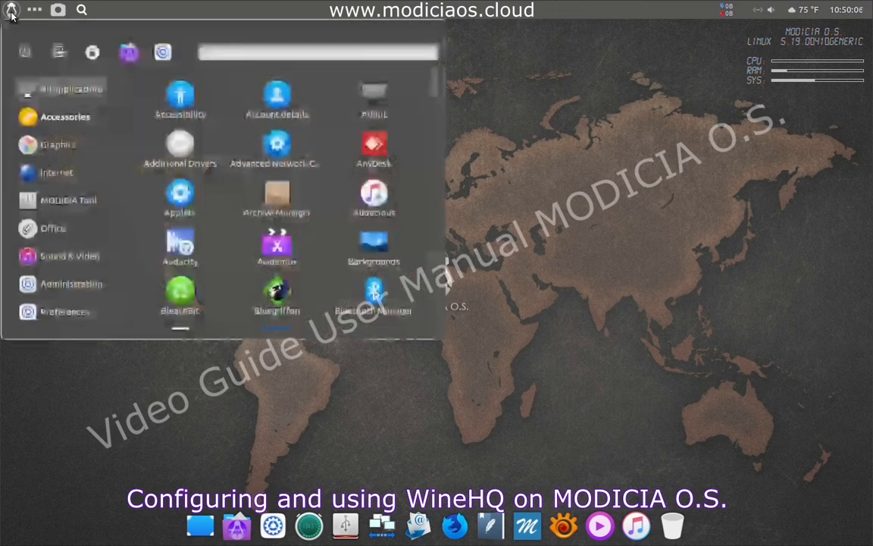
left_click(42, 197)
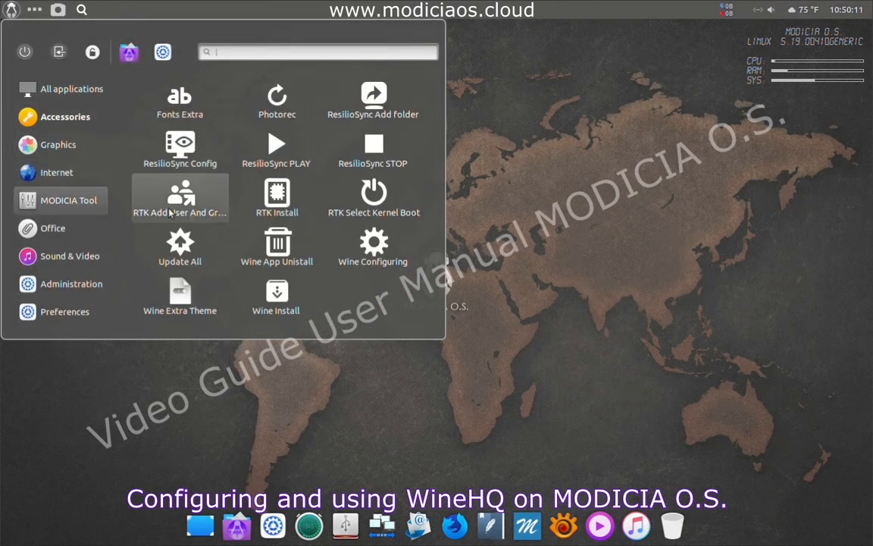
left_click(374, 244)
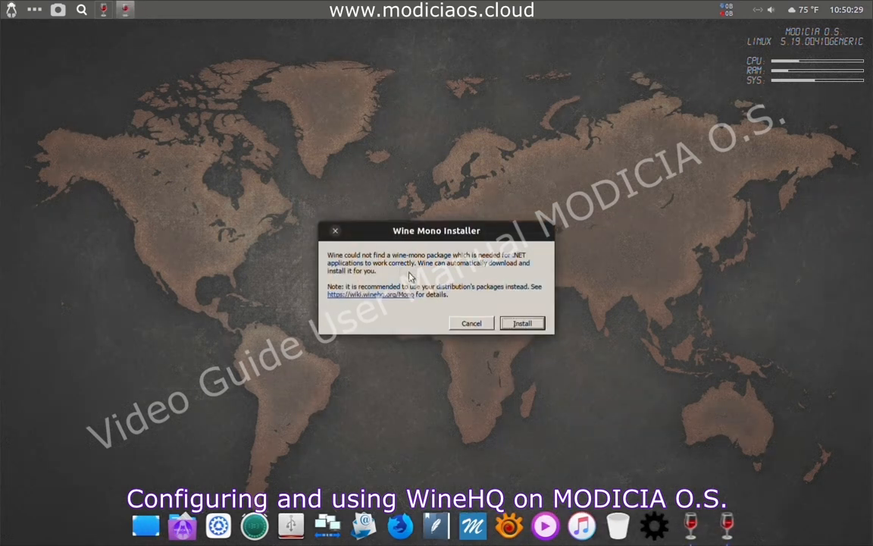
left_click(522, 324)
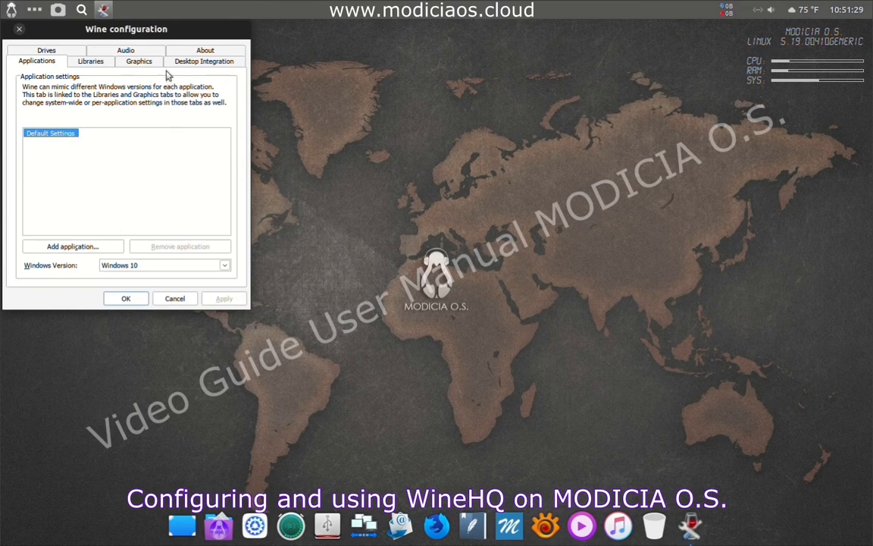
Show Wine's Desktop Integration settings and run Wine Extra Theme, authorising it with the account's sudo password.
left_click_drag(163, 32, 274, 77)
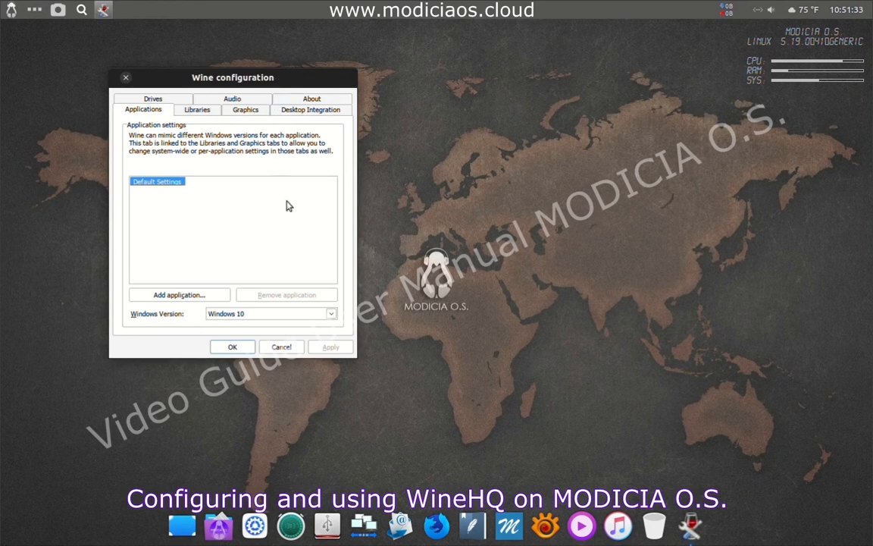
left_click(301, 113)
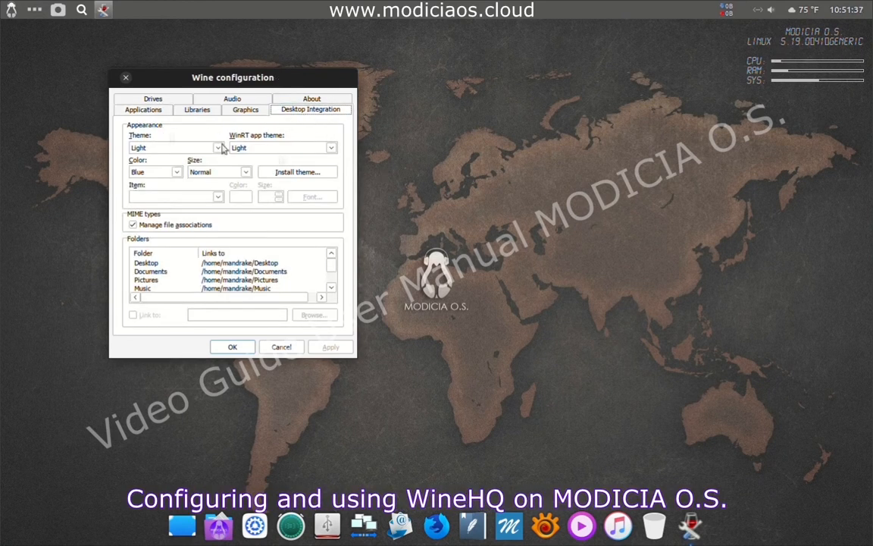
left_click(11, 10)
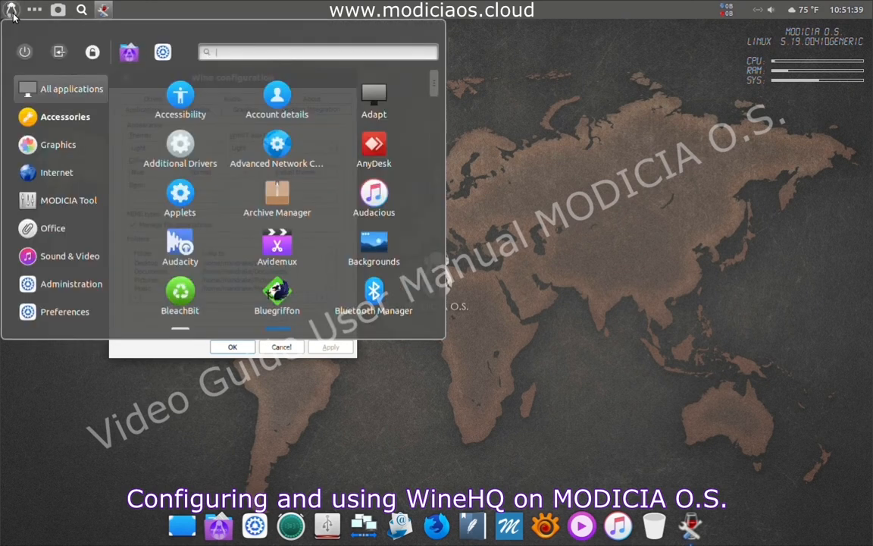
mouse_move(68, 201)
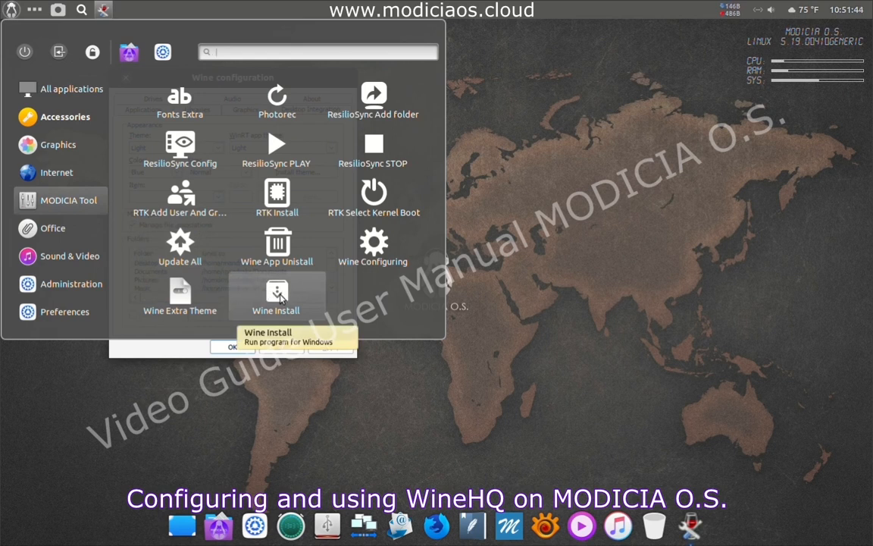
left_click(186, 297)
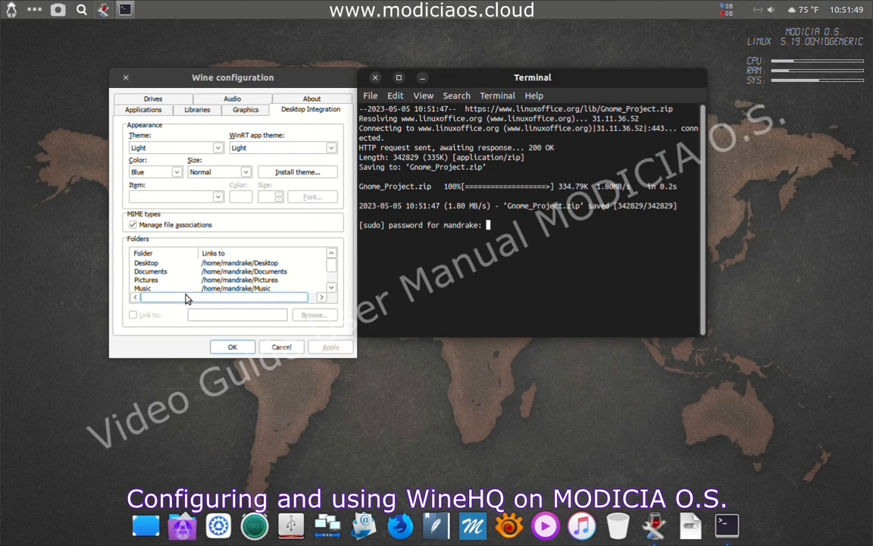
key("Return")
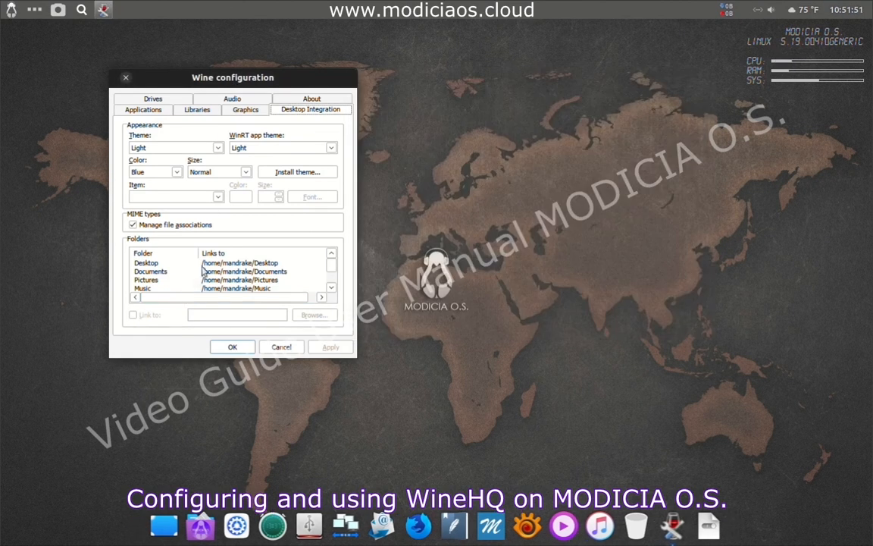
Install a new Wine theme from the file in the Gnome_Project folder inside home.
left_click(288, 173)
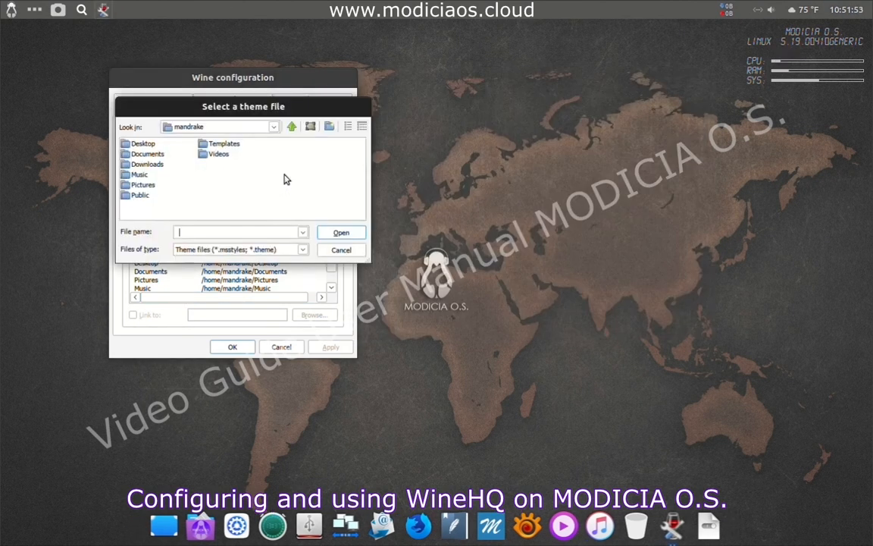
left_click(291, 127)
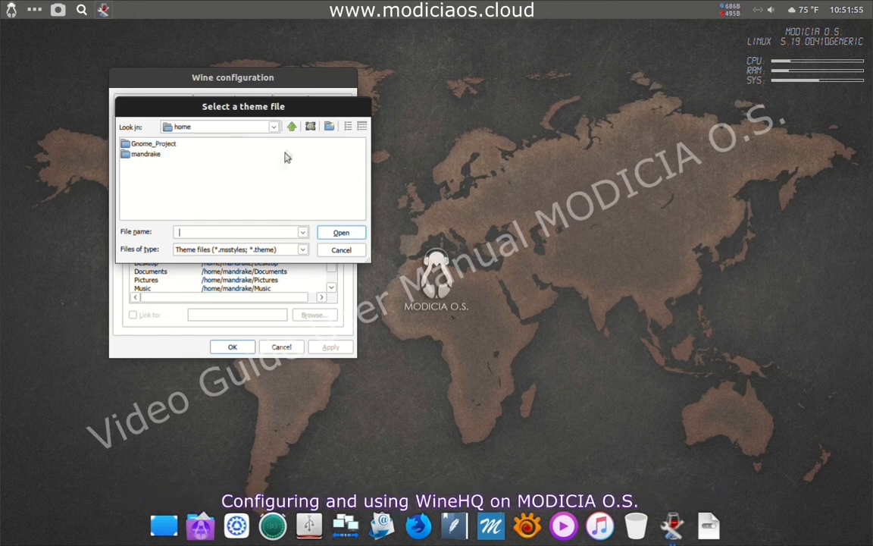
left_click(156, 146)
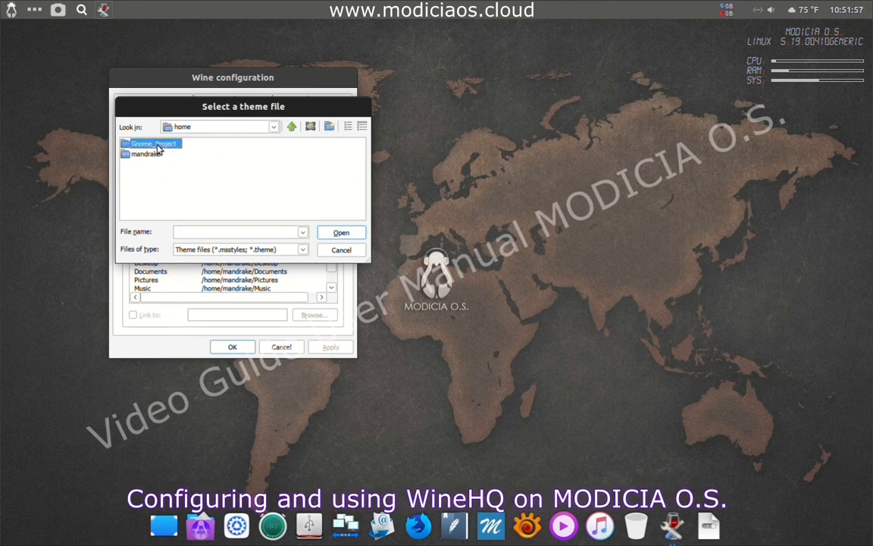
double_click(158, 147)
double_click(149, 154)
double_click(152, 154)
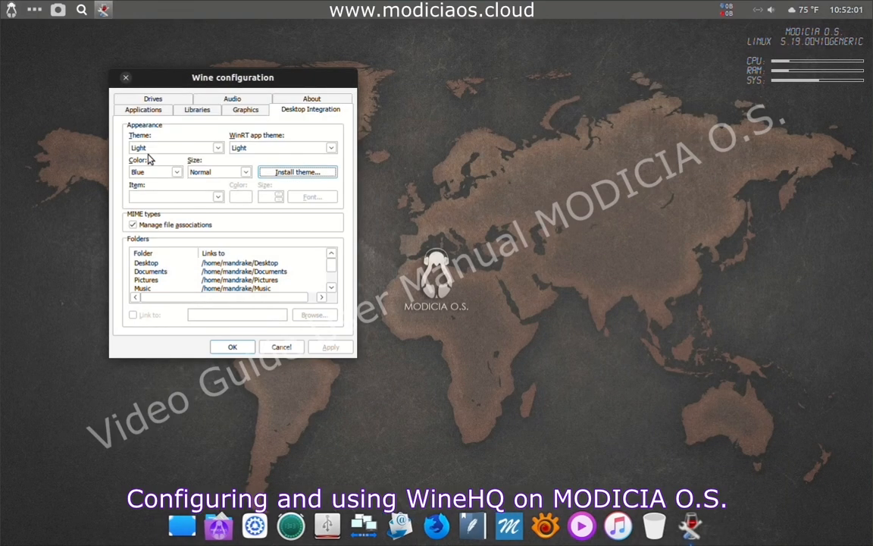
Apply the Windows Gnome theme to Wine and close the configuration with the change saved.
left_click(178, 150)
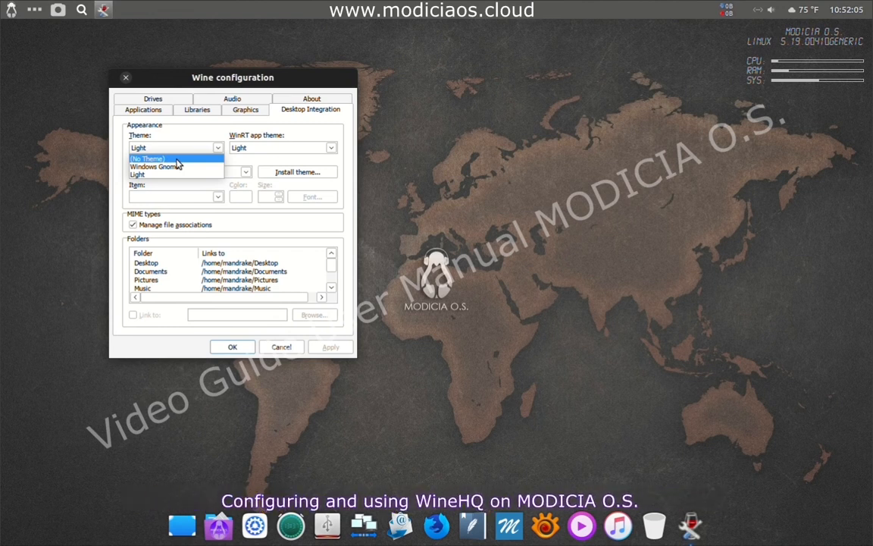
left_click(175, 166)
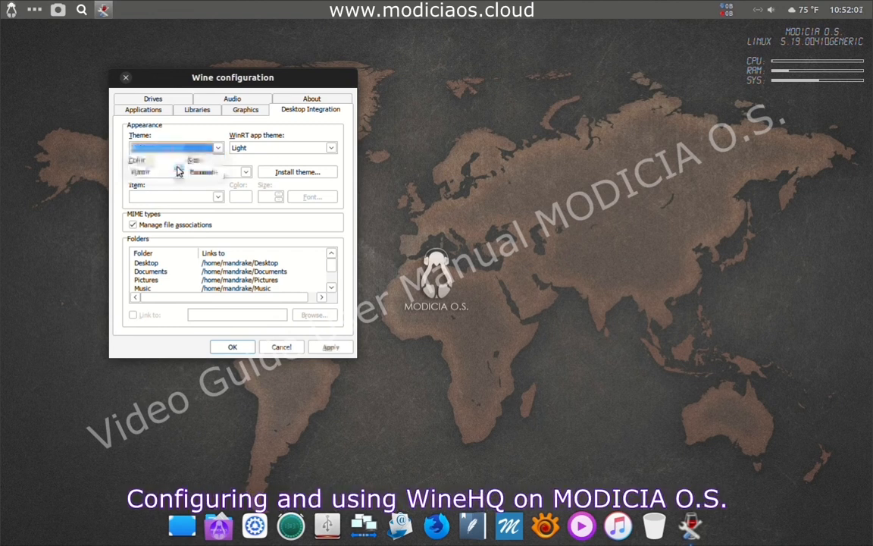
left_click(342, 351)
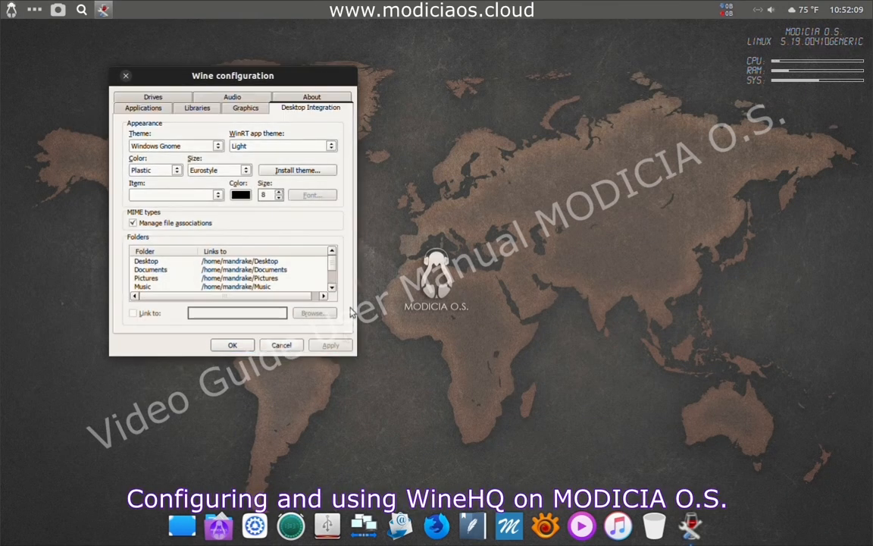
left_click(245, 347)
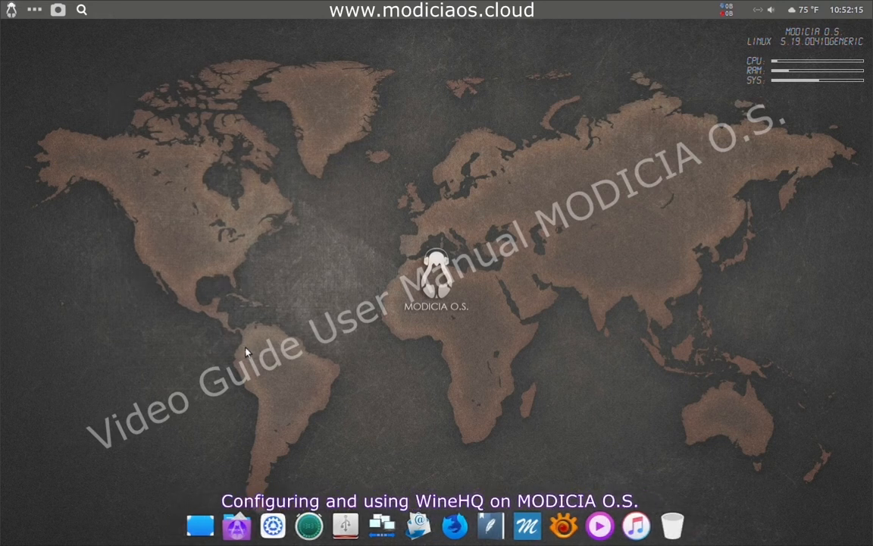
Reopen the Wine configuration to check its appearance with the applied theme, and close it.
left_click(14, 16)
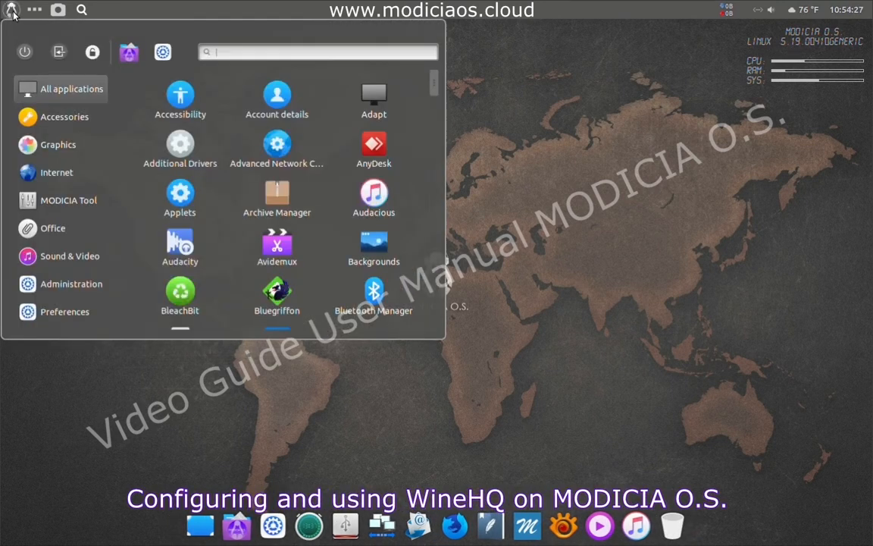
mouse_move(61, 180)
mouse_move(72, 198)
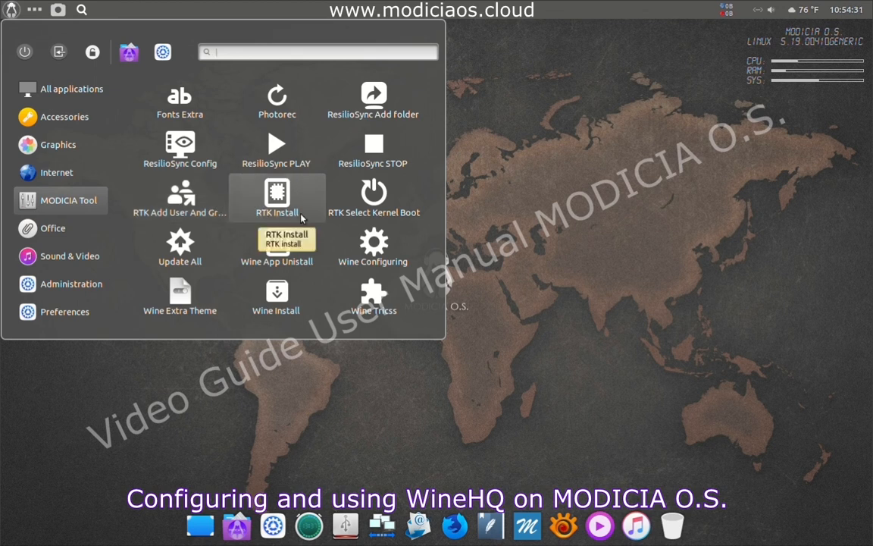
left_click(373, 242)
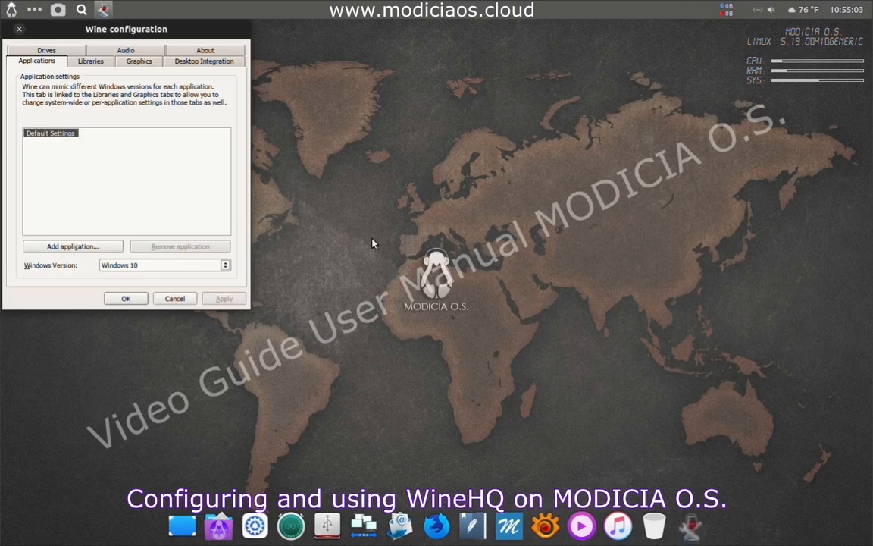
left_click(126, 299)
Start Wine Tricss from the MODICIA tools and choose to install an application.
left_click(10, 9)
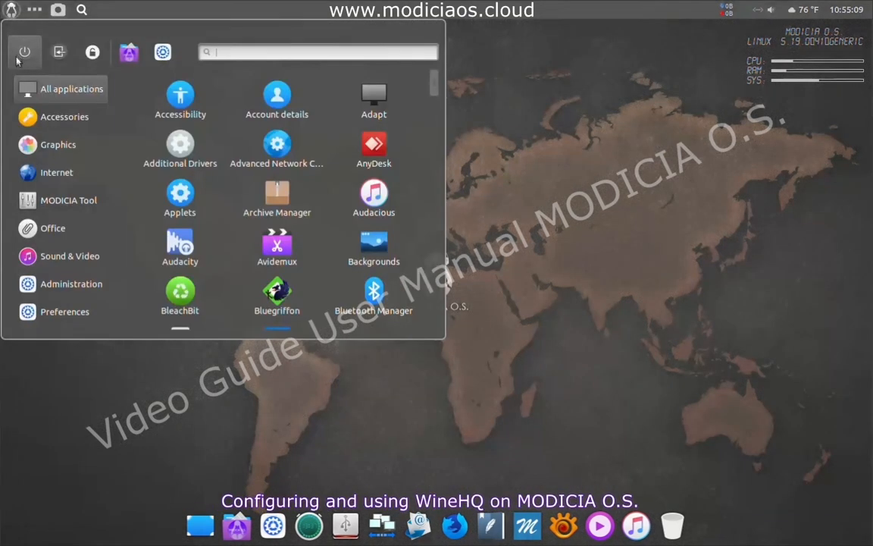
mouse_move(67, 201)
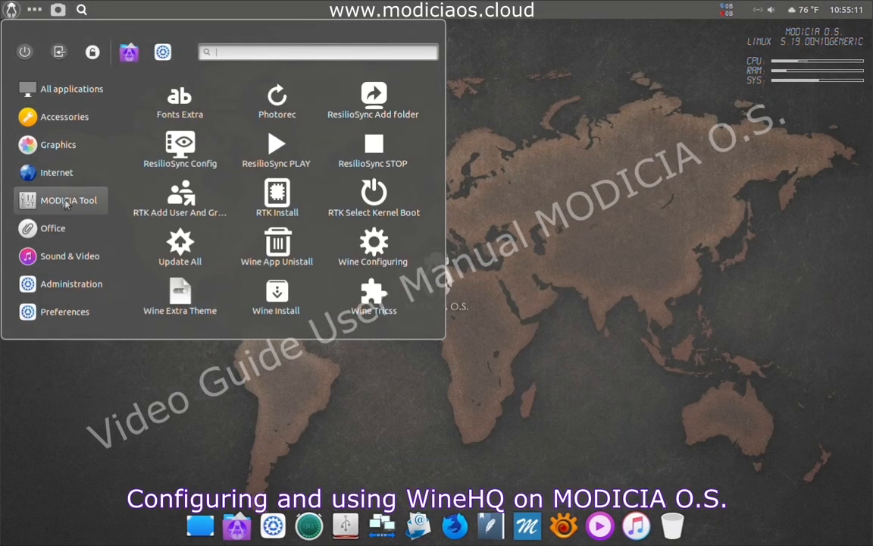
left_click(374, 297)
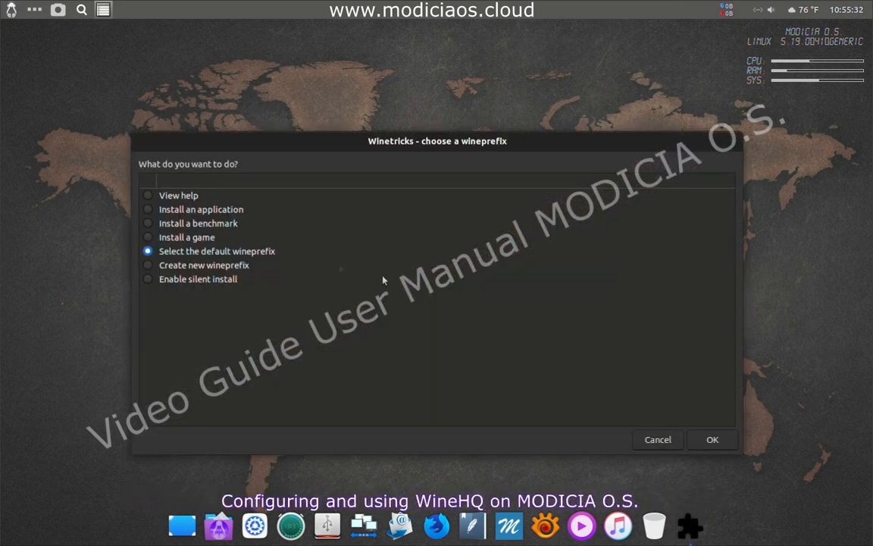
left_click(148, 209)
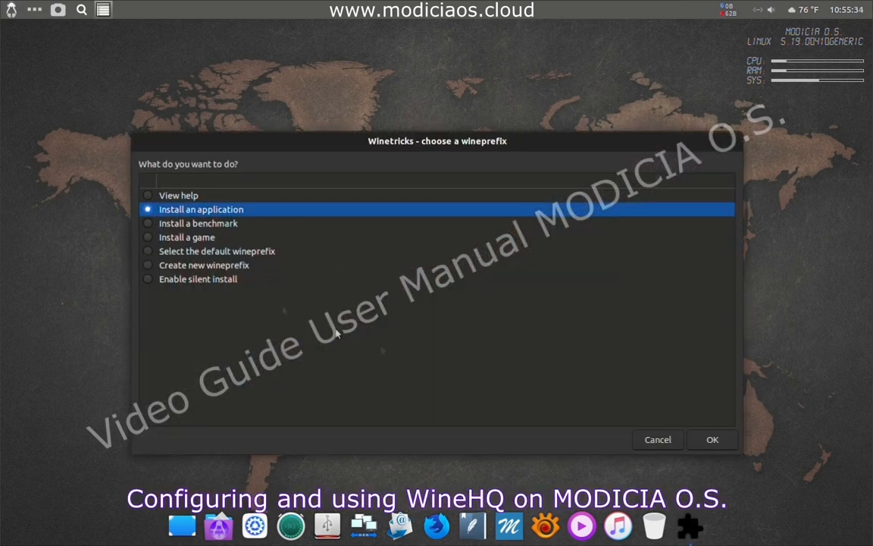
left_click(712, 440)
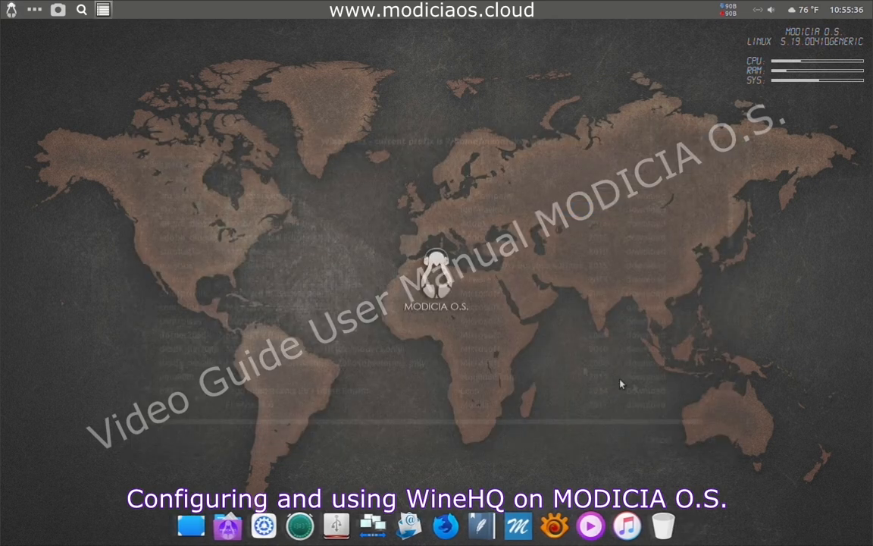
Look through the Winetricks list of Windows application packages available for installation.
scroll(184, 234, "down", 6)
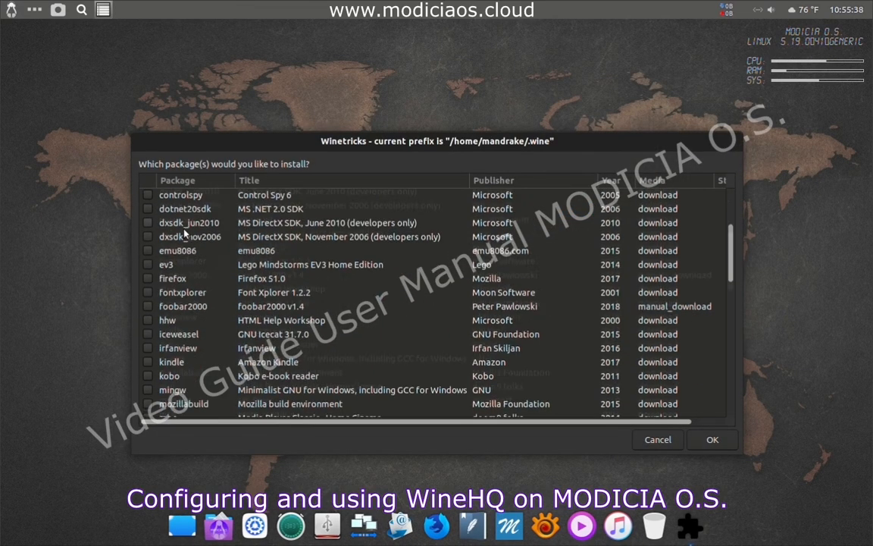
scroll(184, 234, "up", 6)
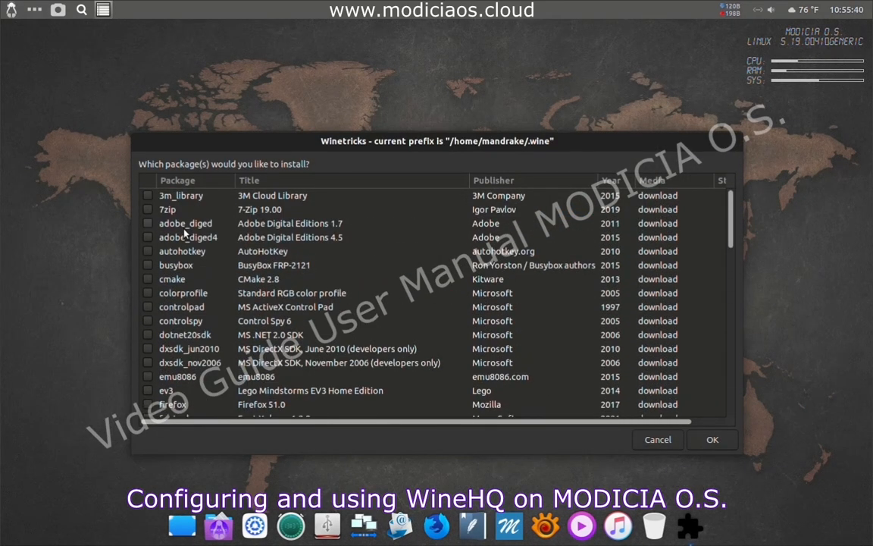
scroll(164, 222, "down", 2)
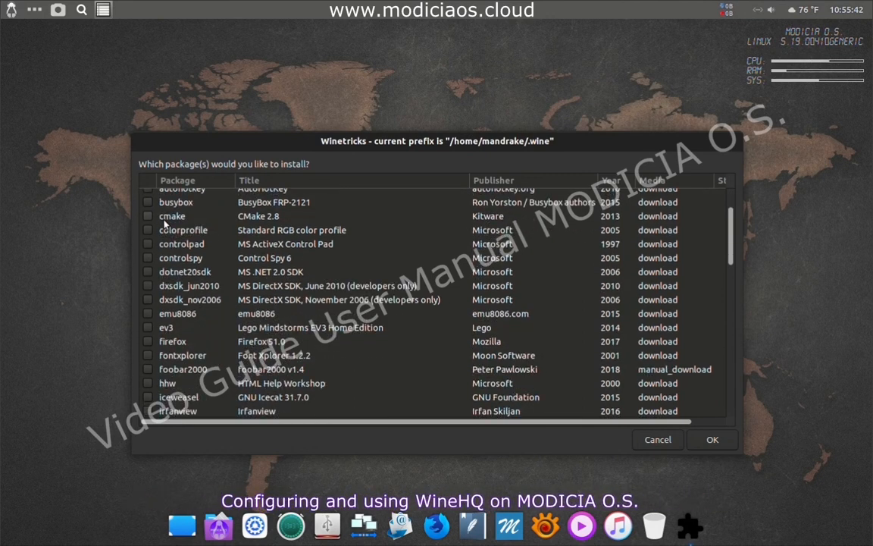
scroll(164, 223, "down", 5)
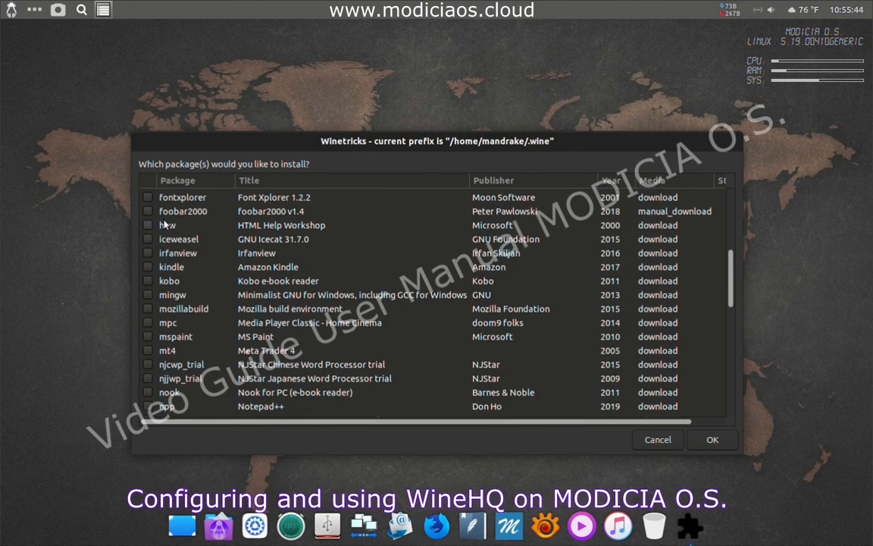
scroll(166, 224, "down", 5)
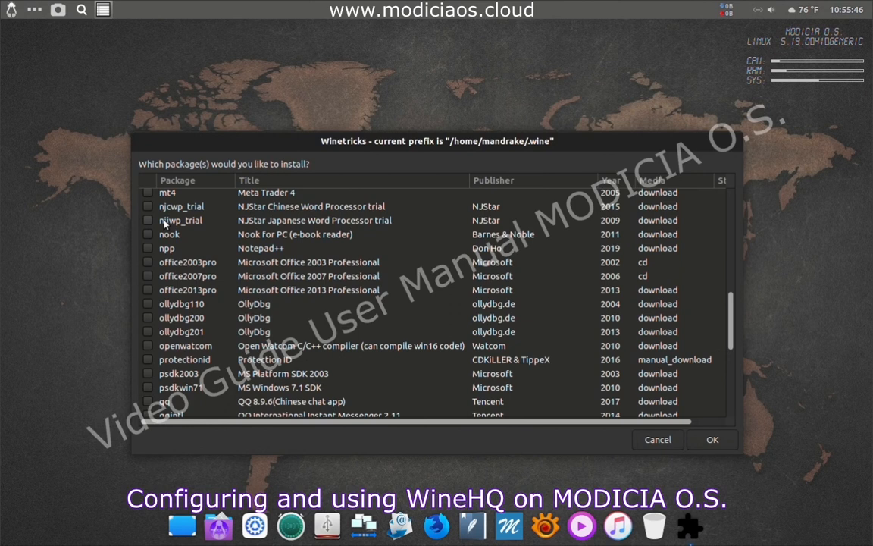
scroll(164, 222, "down", 5)
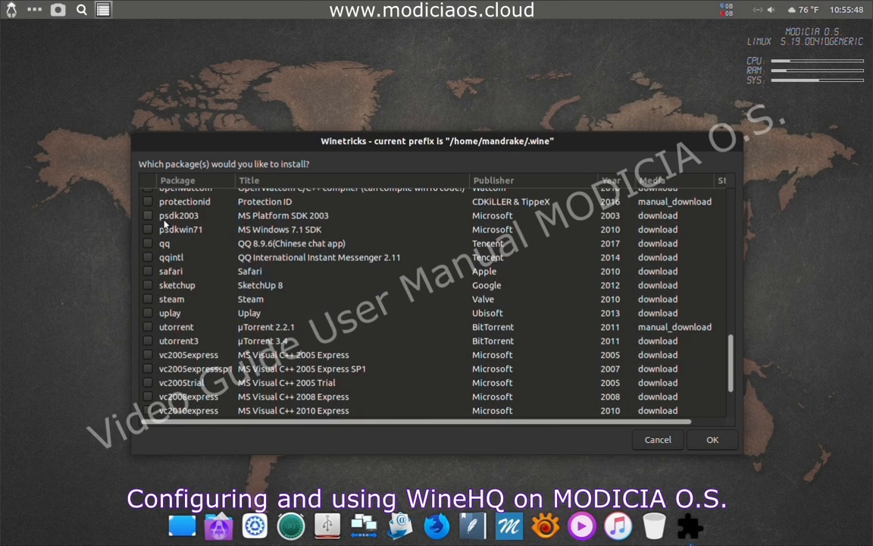
scroll(163, 222, "up", 6)
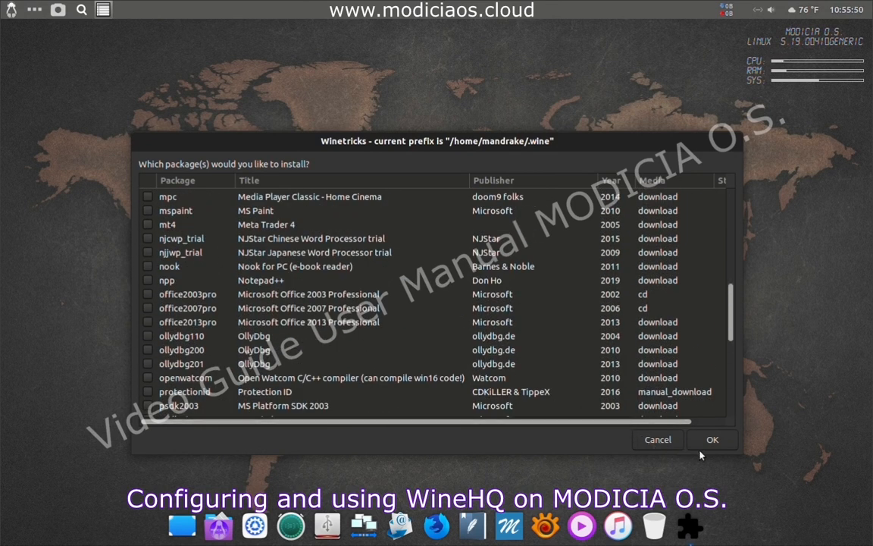
Back out of the Winetricks package list and close Winetricks without installing anything.
left_click(677, 445)
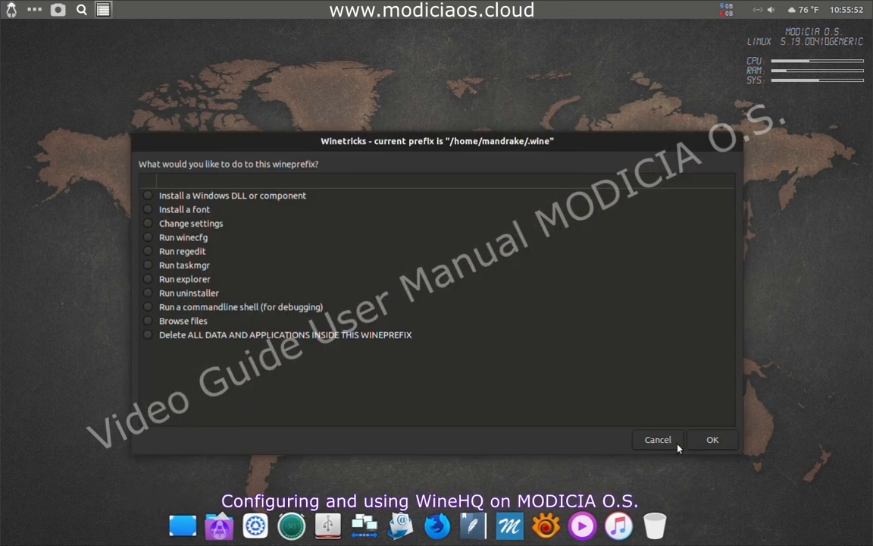
left_click(672, 440)
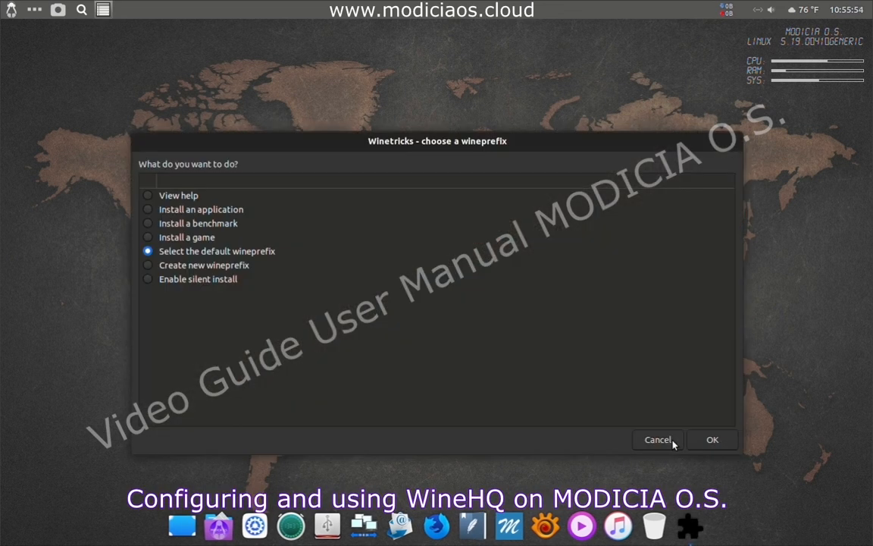
left_click(658, 440)
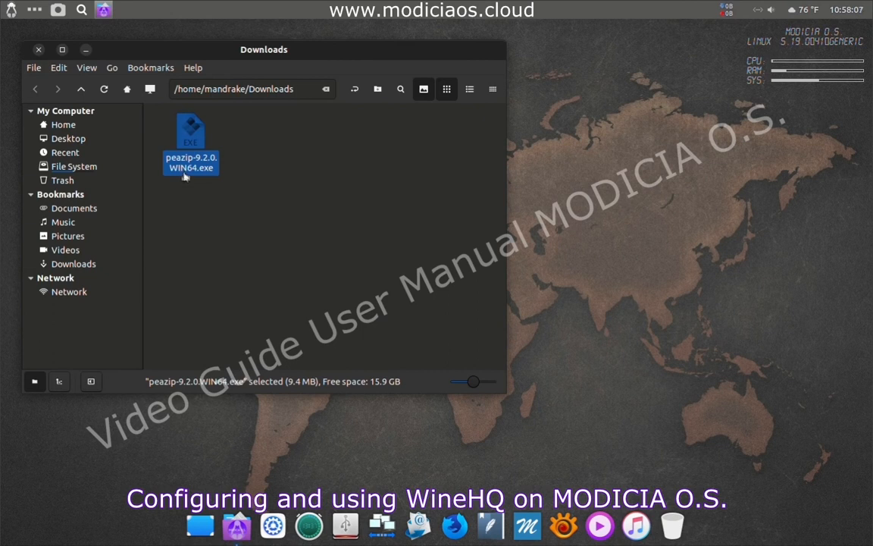
Set Wine Windows Program Loader as the default application for opening peazip-9.2.0.WIN64.exe and other Windows executables.
right_click(184, 177)
mouse_move(196, 201)
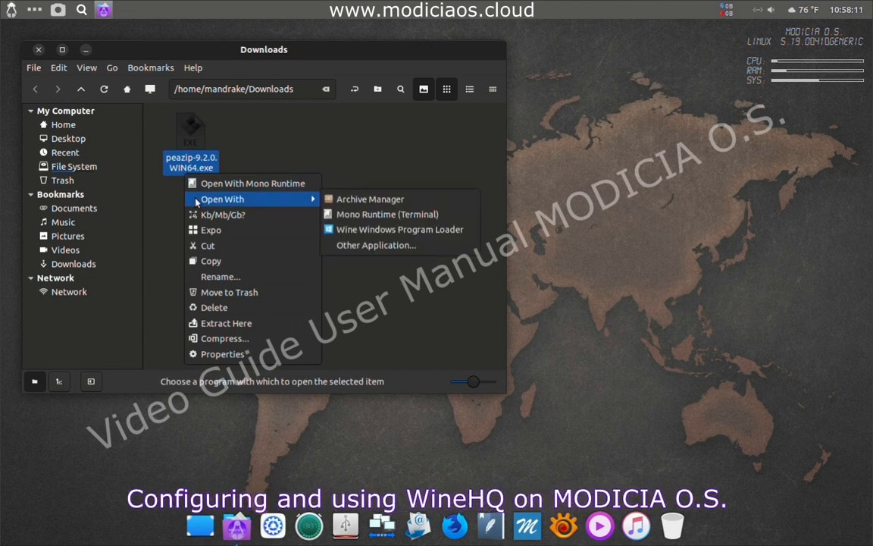
left_click(351, 247)
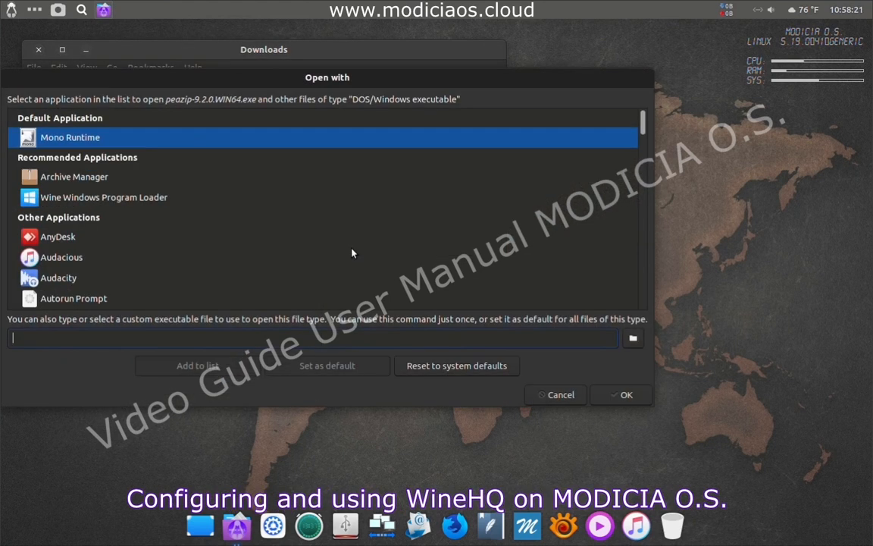
left_click(159, 200)
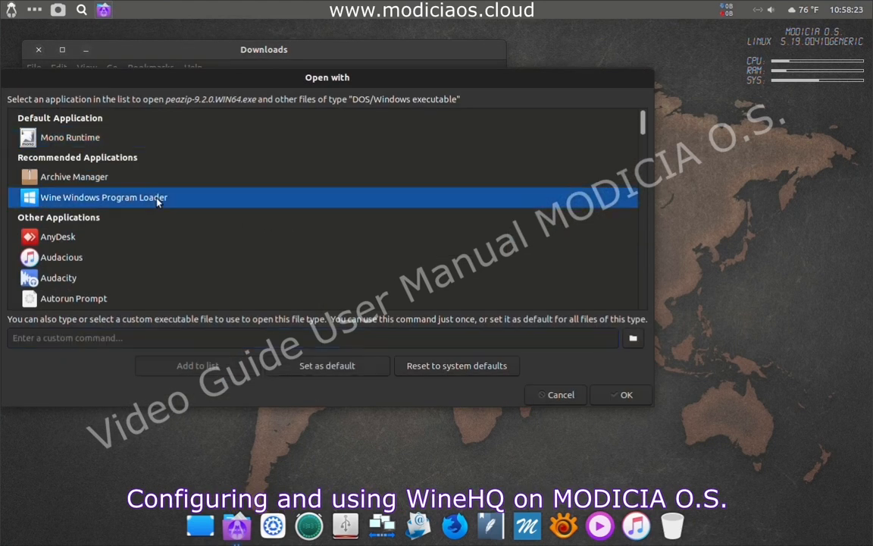
left_click(325, 370)
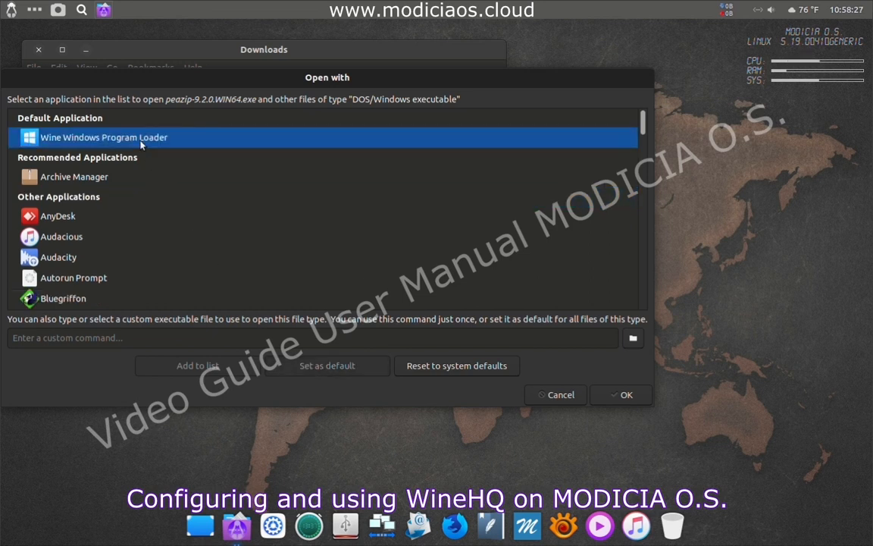
left_click(626, 395)
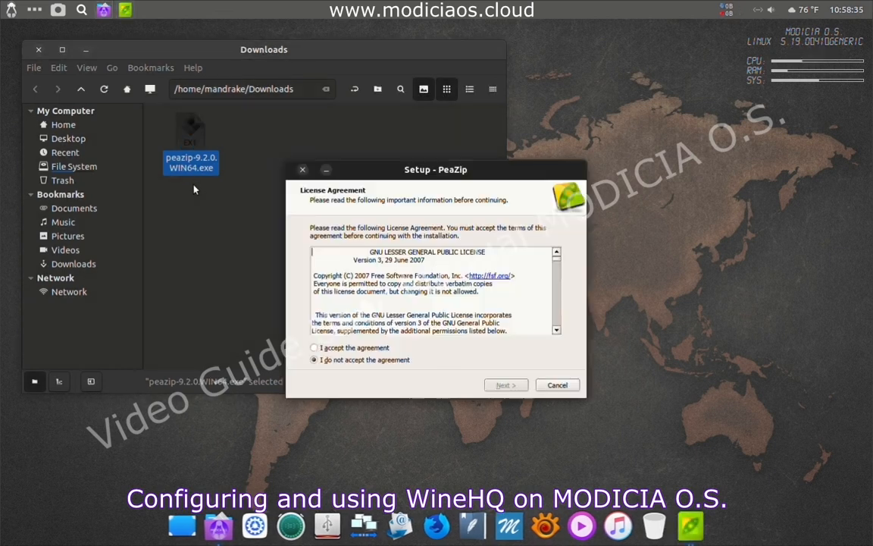
Install PeaZip, accepting the license agreement and keeping the standard installation and the preselected file associations, and finish the setup.
left_click(316, 348)
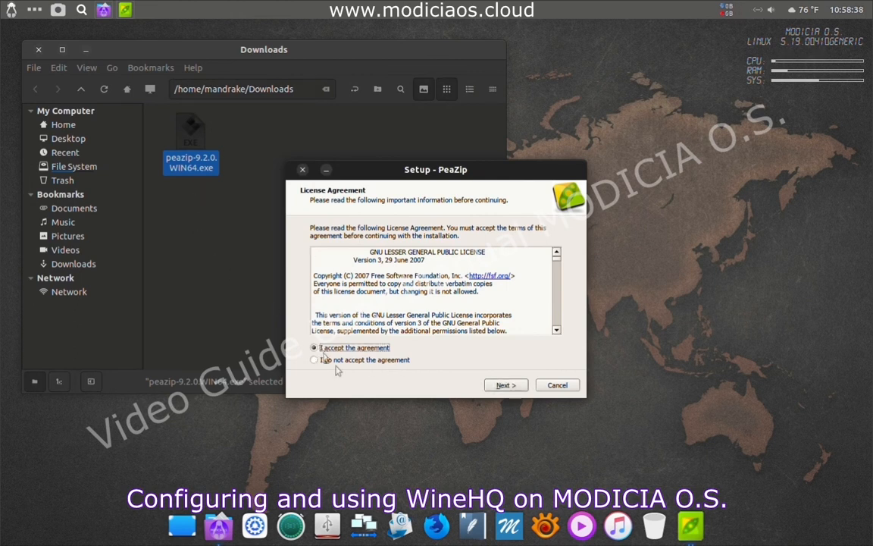
left_click(506, 385)
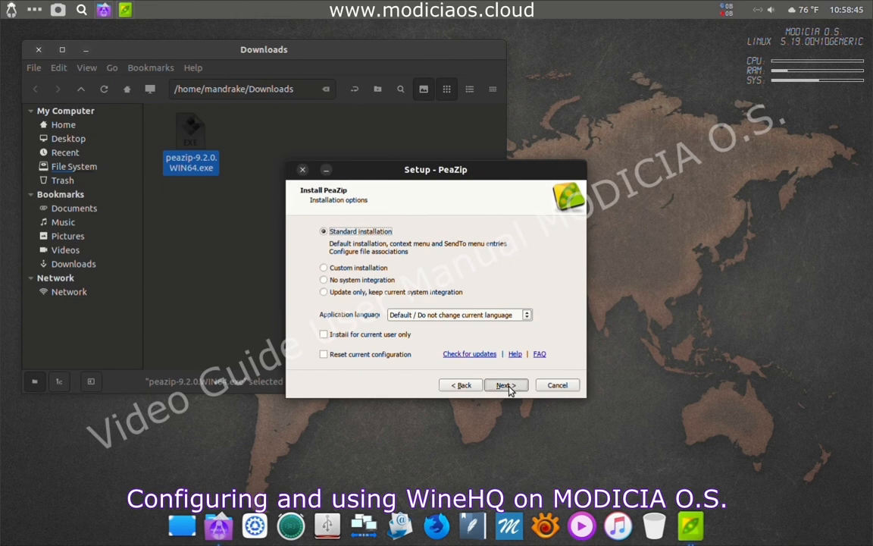
left_click(508, 386)
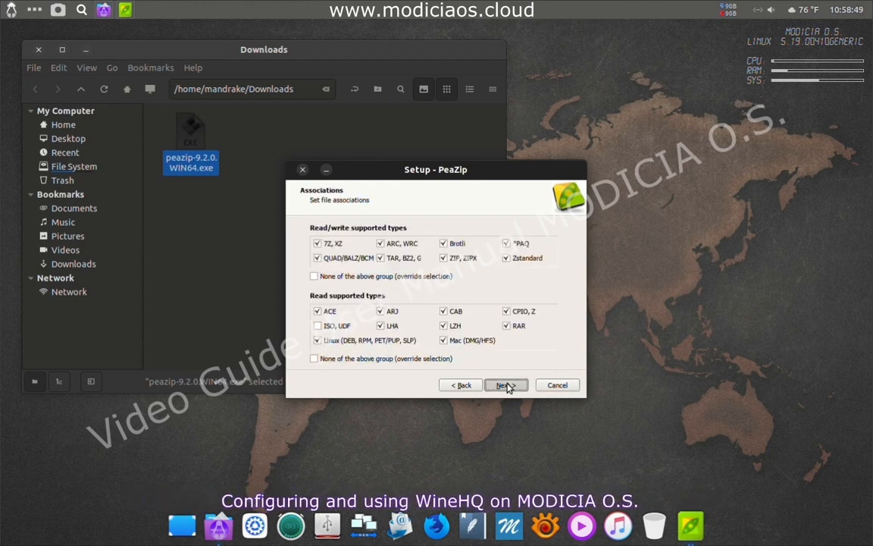
left_click(507, 386)
left_click(507, 386)
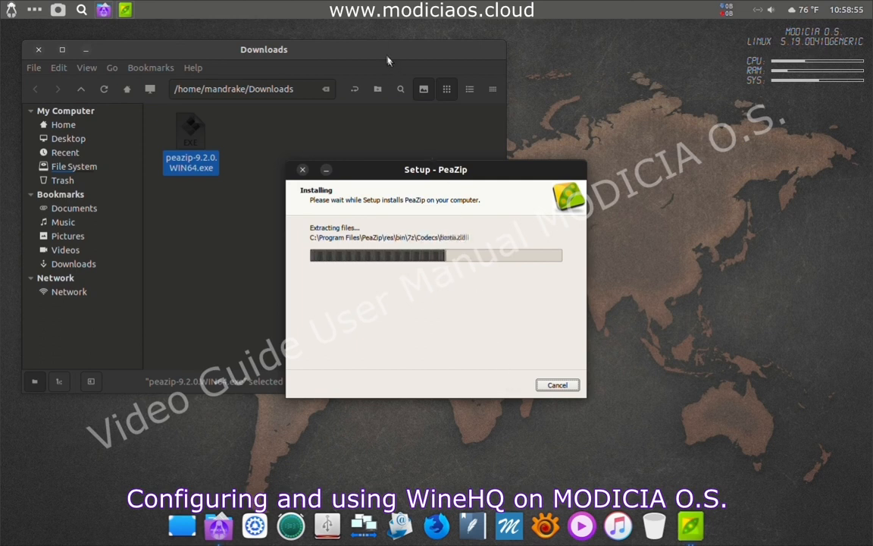
left_click(398, 79)
left_click(545, 188)
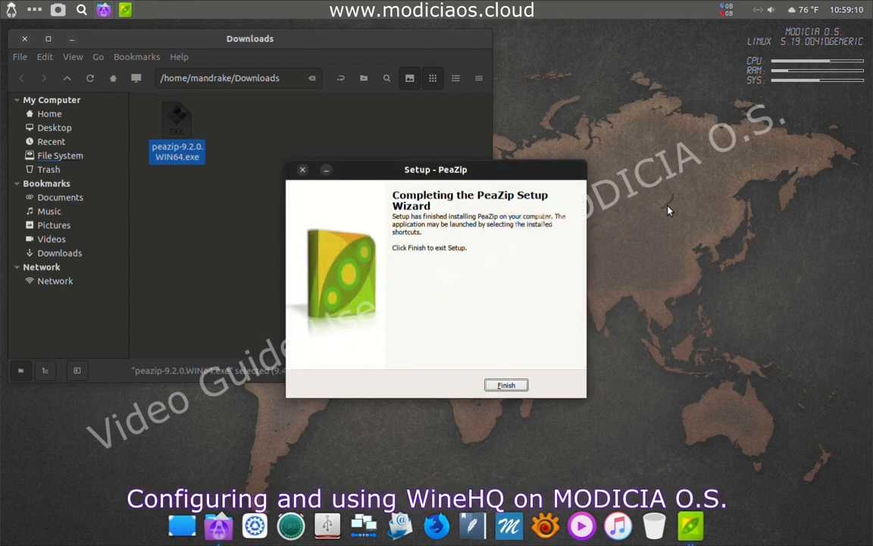
left_click(509, 385)
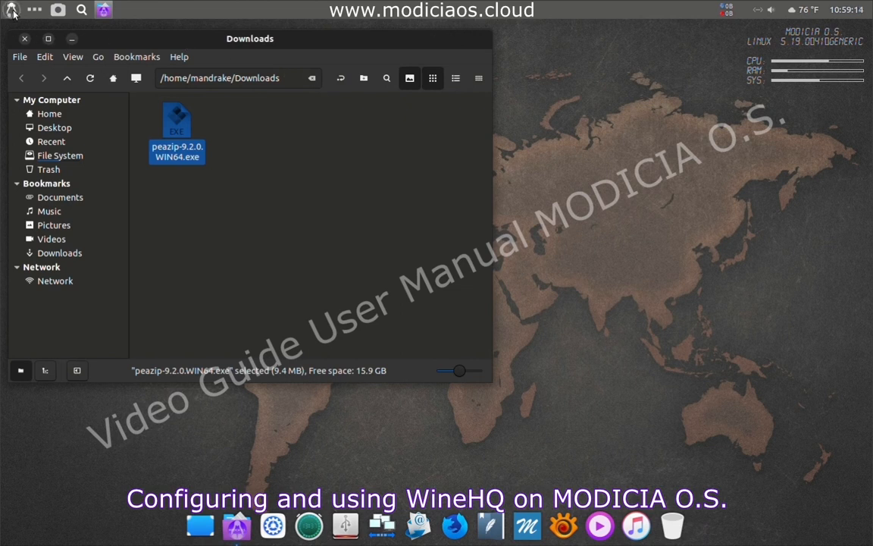
Look through the application categories for the installed PeaZip entries, including the Other category.
left_click(12, 12)
left_click(12, 13)
left_click(12, 12)
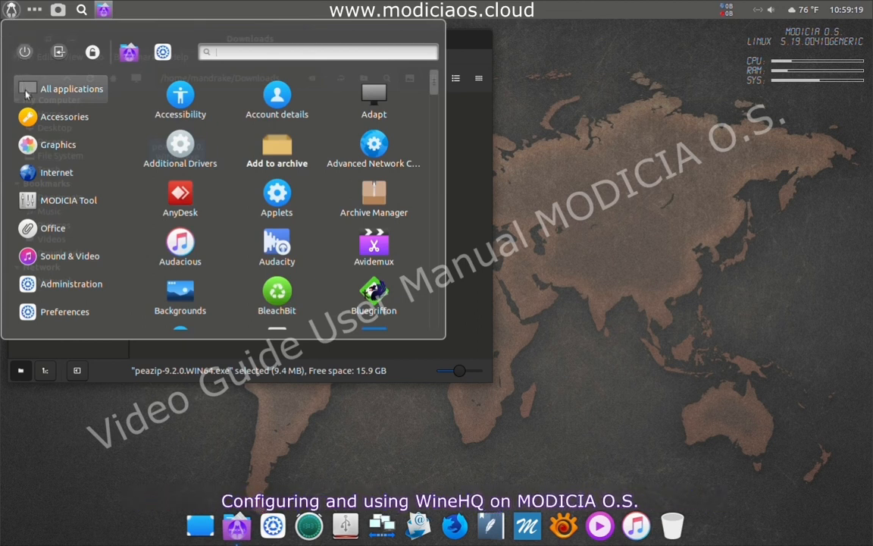
left_click(27, 116)
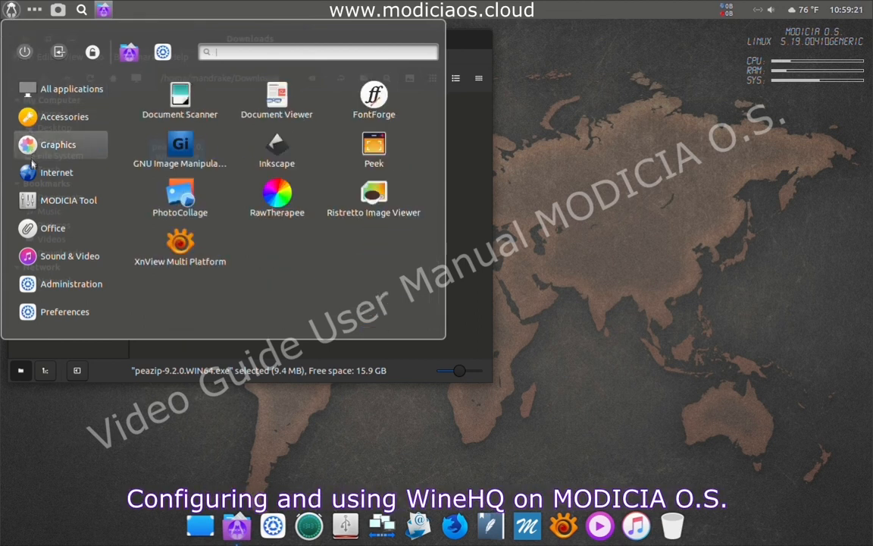
mouse_move(35, 180)
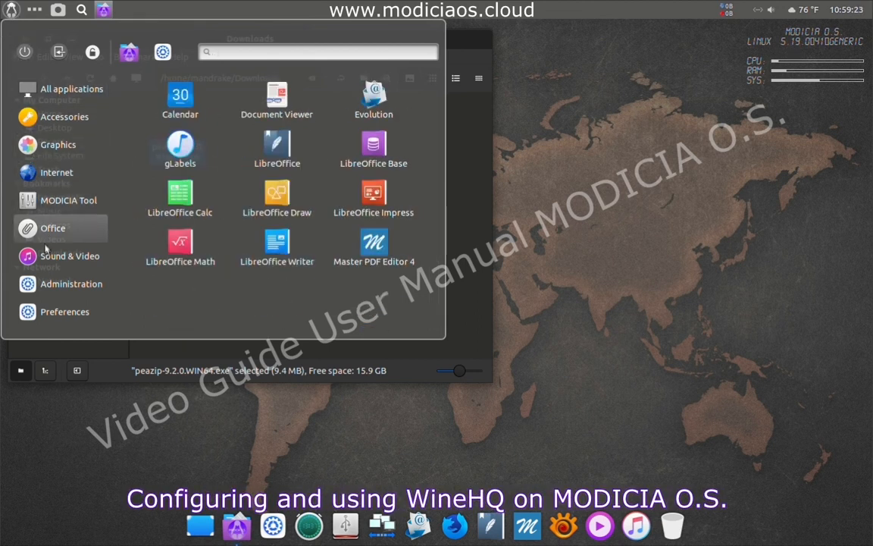
mouse_move(47, 261)
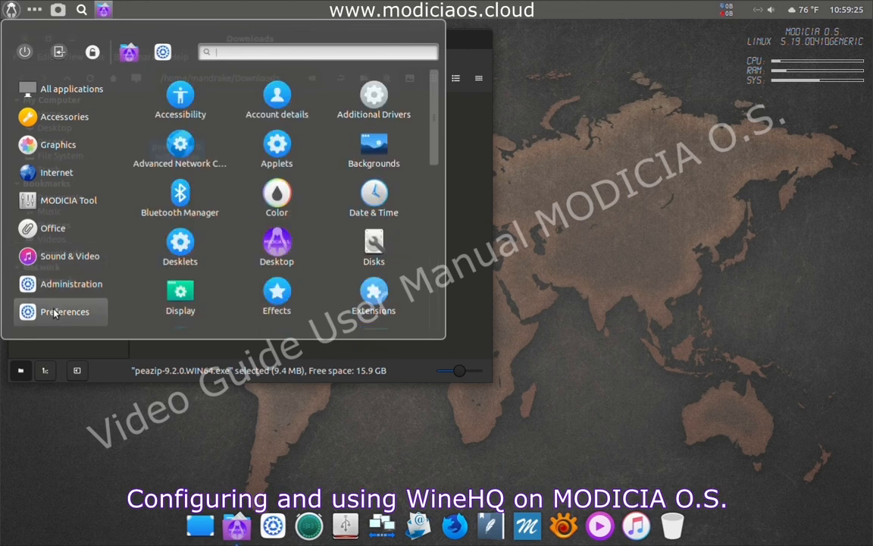
scroll(54, 311, "down", 1)
mouse_move(55, 312)
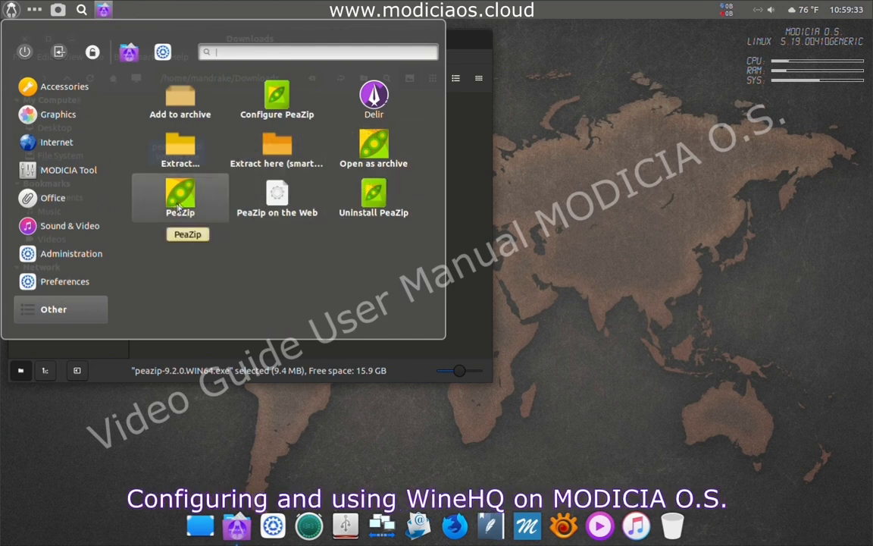
Open Configure PeaZip to view its installation options and exit the setup without changing anything.
left_click(274, 109)
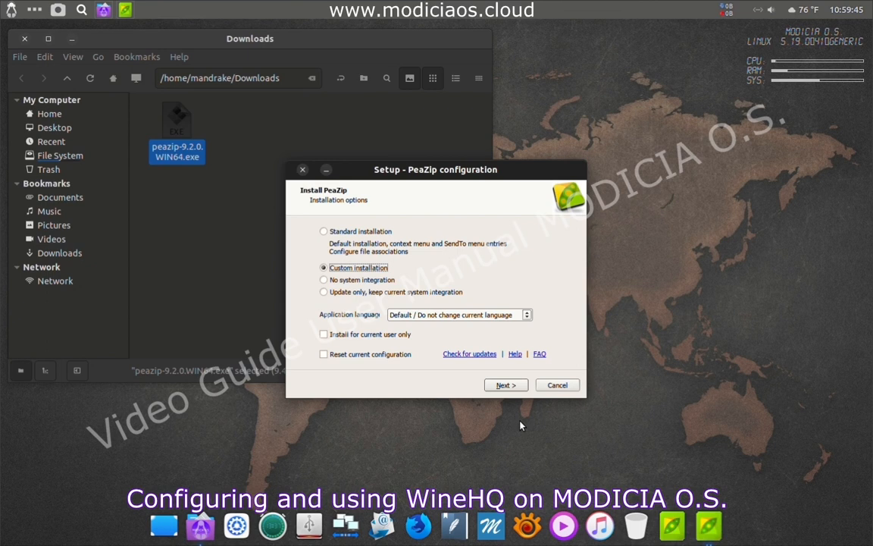
left_click(558, 385)
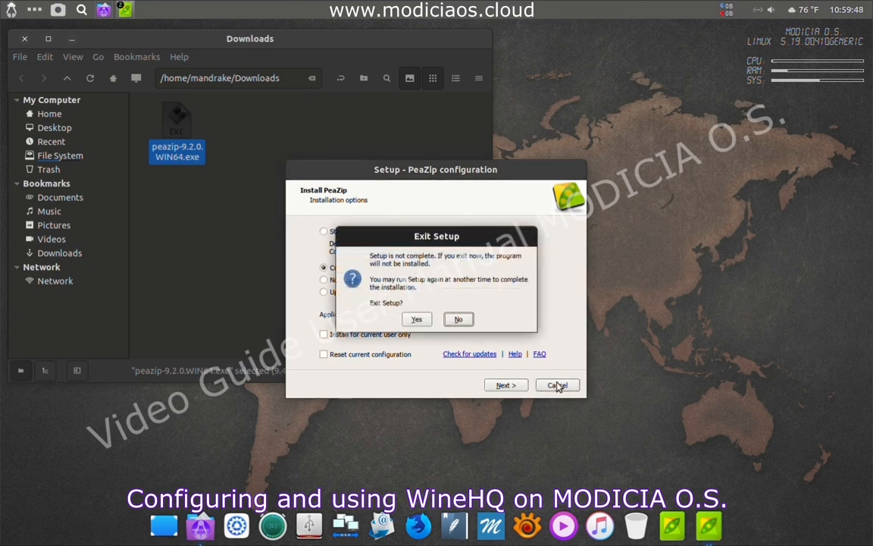
left_click(418, 321)
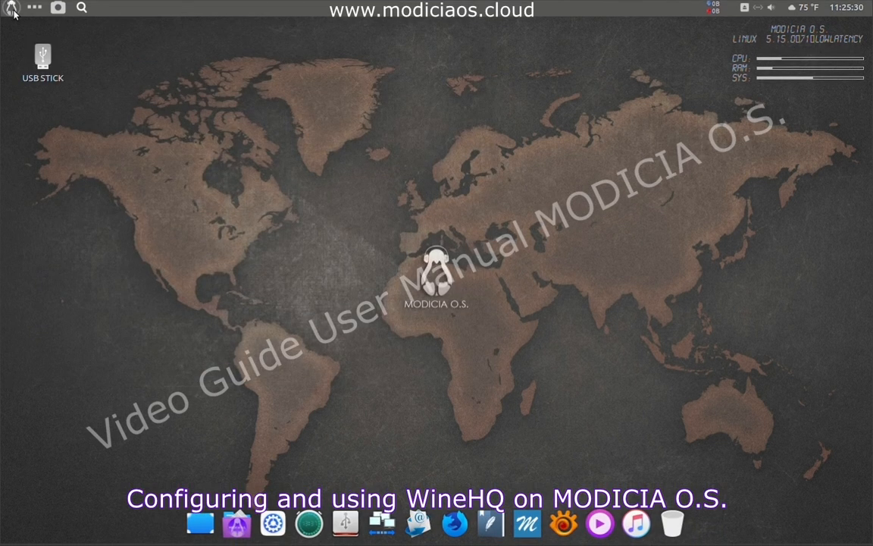
Start Wine App Unistall from the MODICIA tools.
left_click(11, 9)
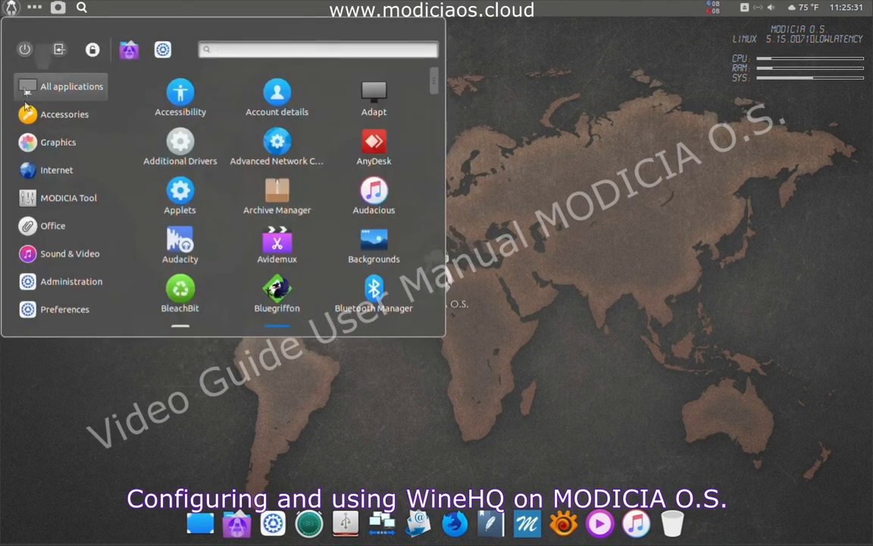
left_click(43, 198)
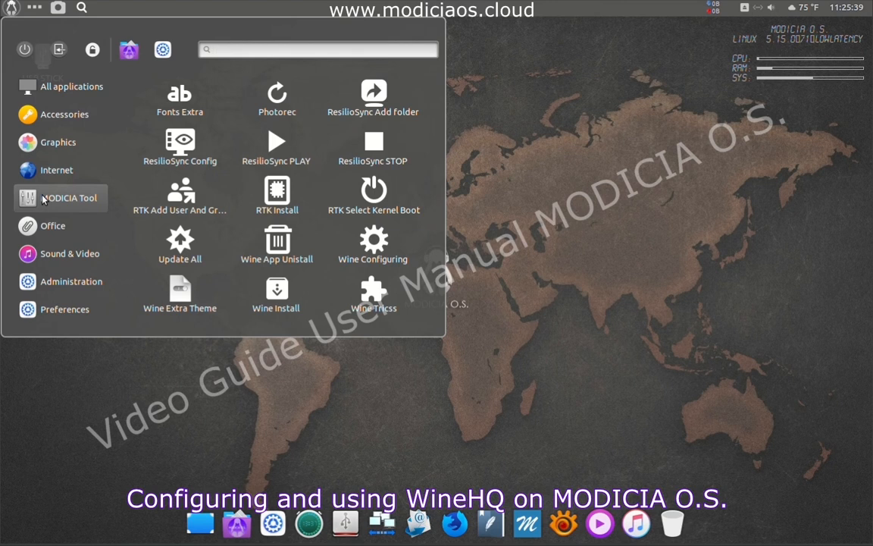
left_click(292, 247)
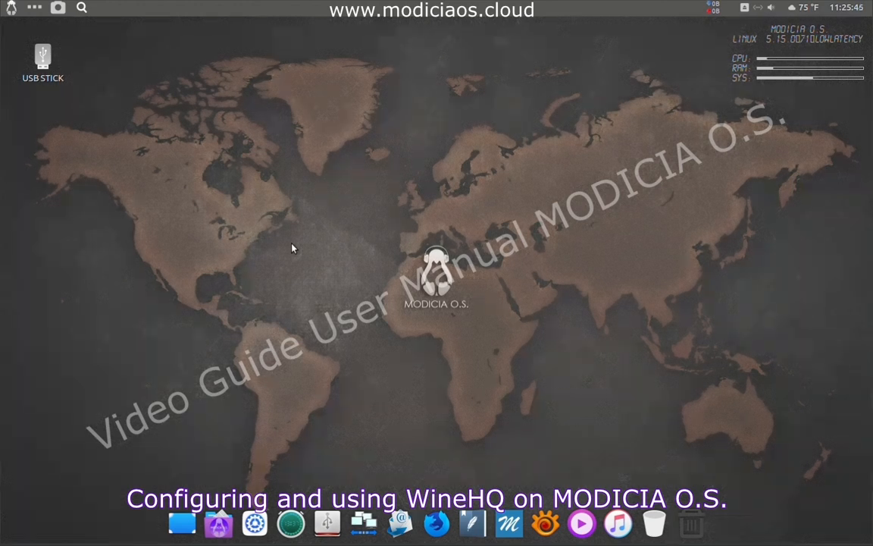
Eject the USB STICK drive from the desktop.
right_click(54, 79)
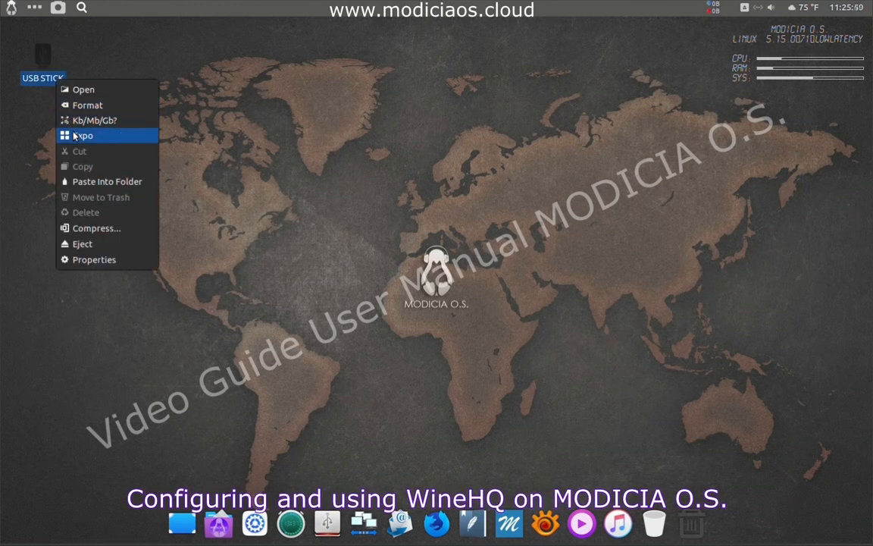
left_click(98, 244)
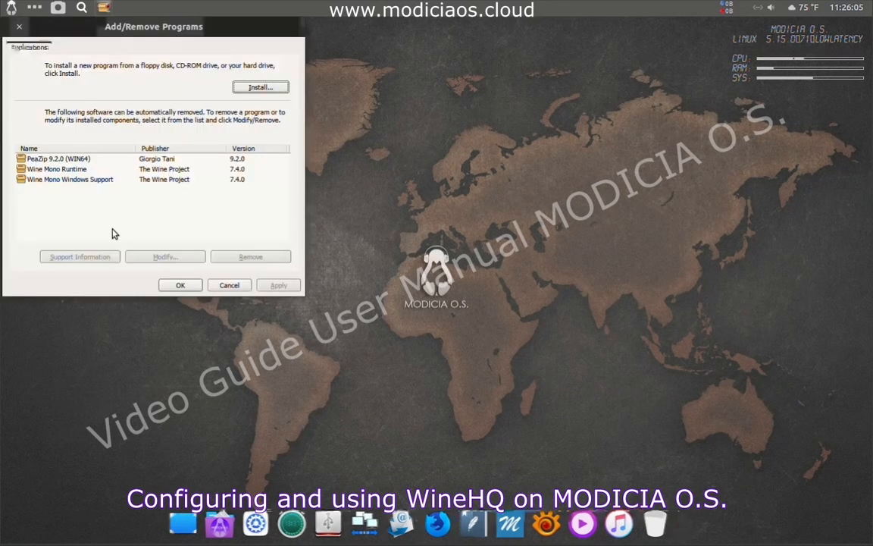
Uninstall PeaZip 9.2.0 (WIN64) with all its components and close the Add/Remove Programs window.
left_click(86, 161)
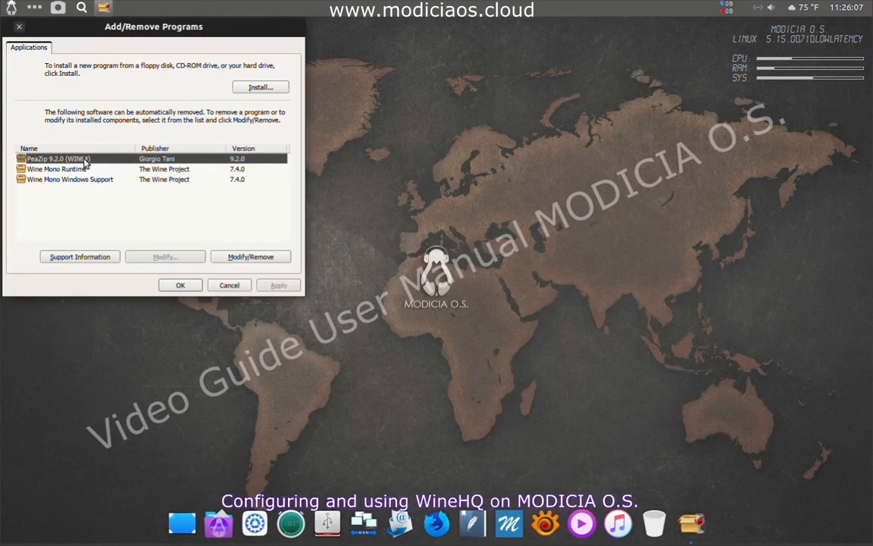
left_click(248, 257)
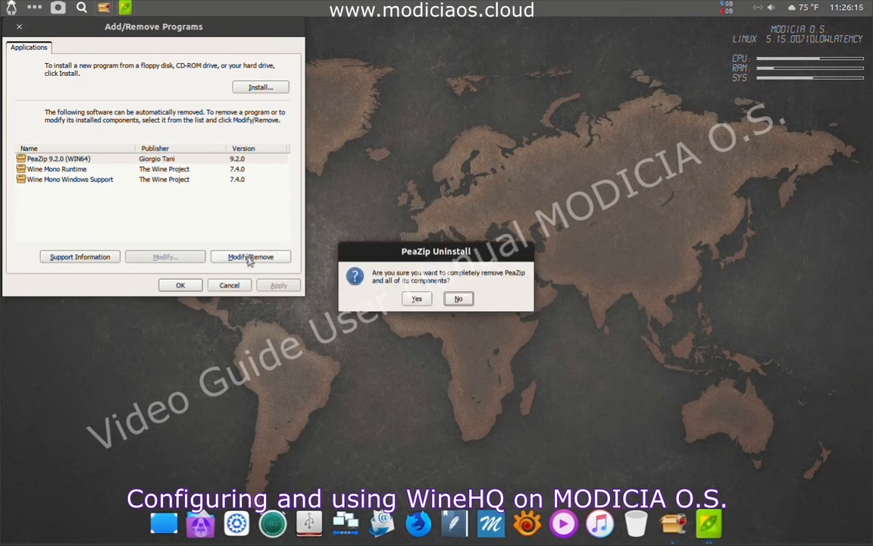
left_click(418, 299)
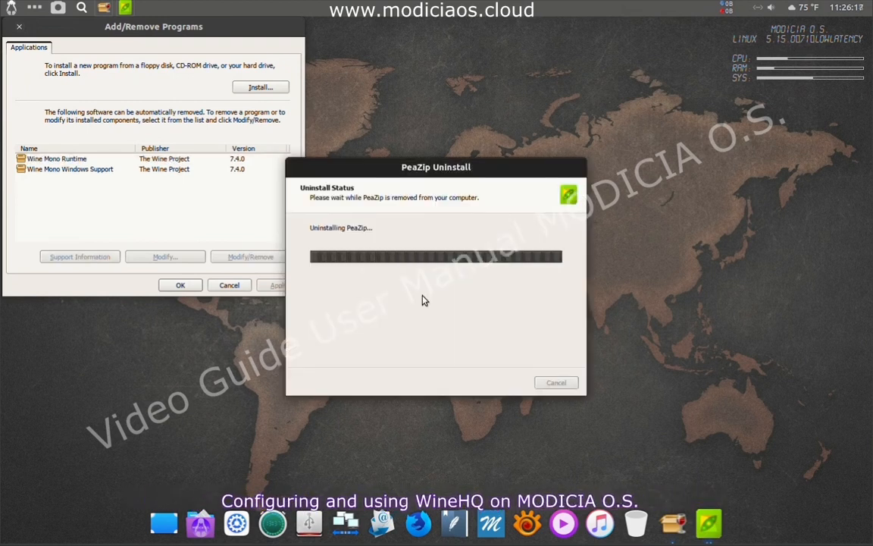
left_click(435, 298)
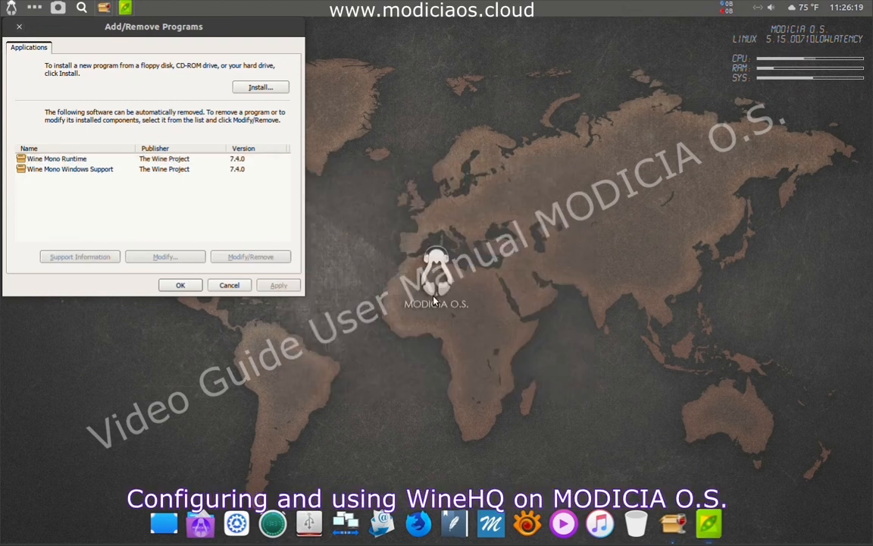
left_click(20, 28)
Open the list of all installed applications.
left_click(12, 10)
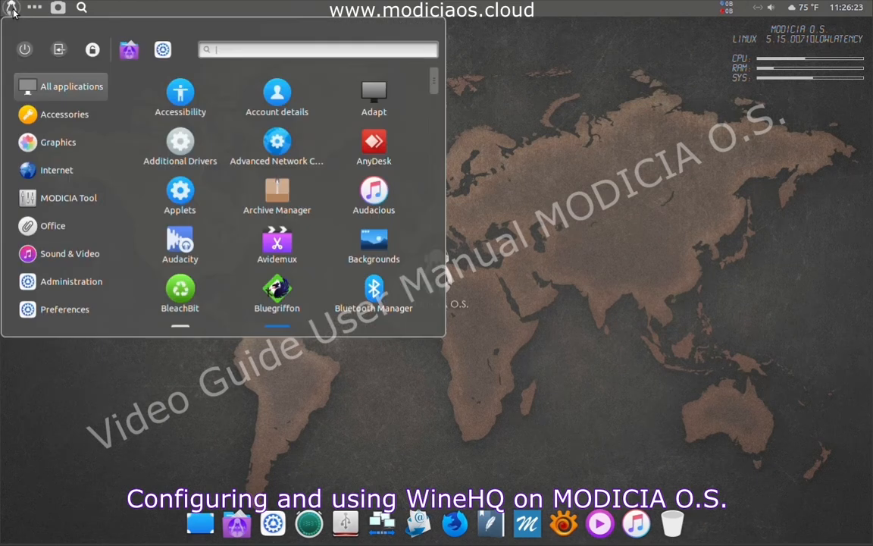